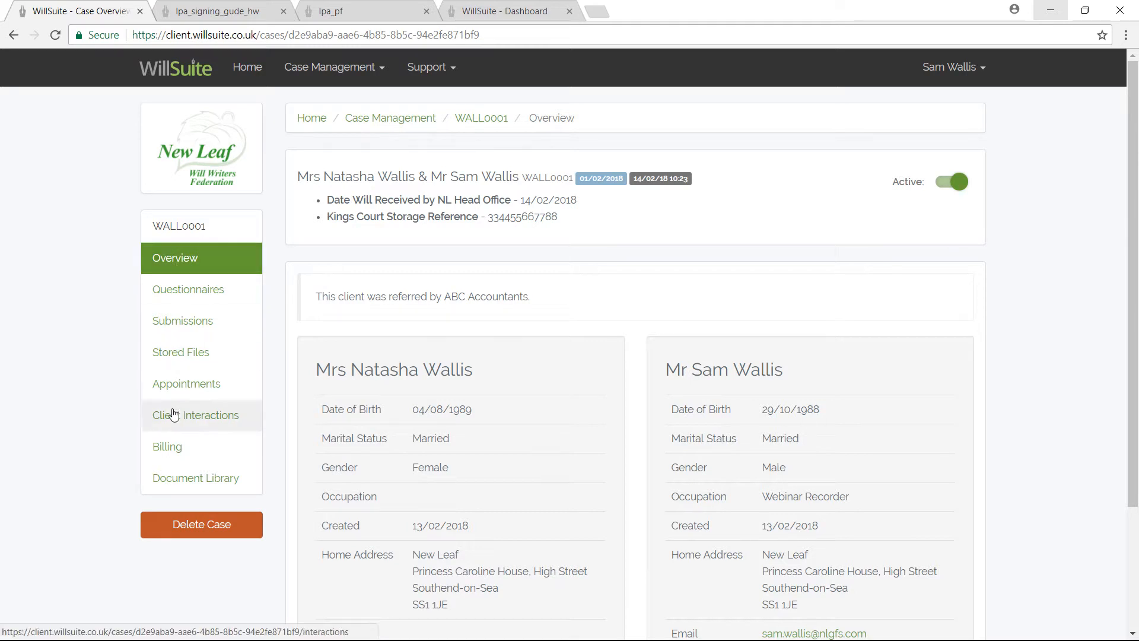
{"action": "left_click", "coordinate": [175, 452]}
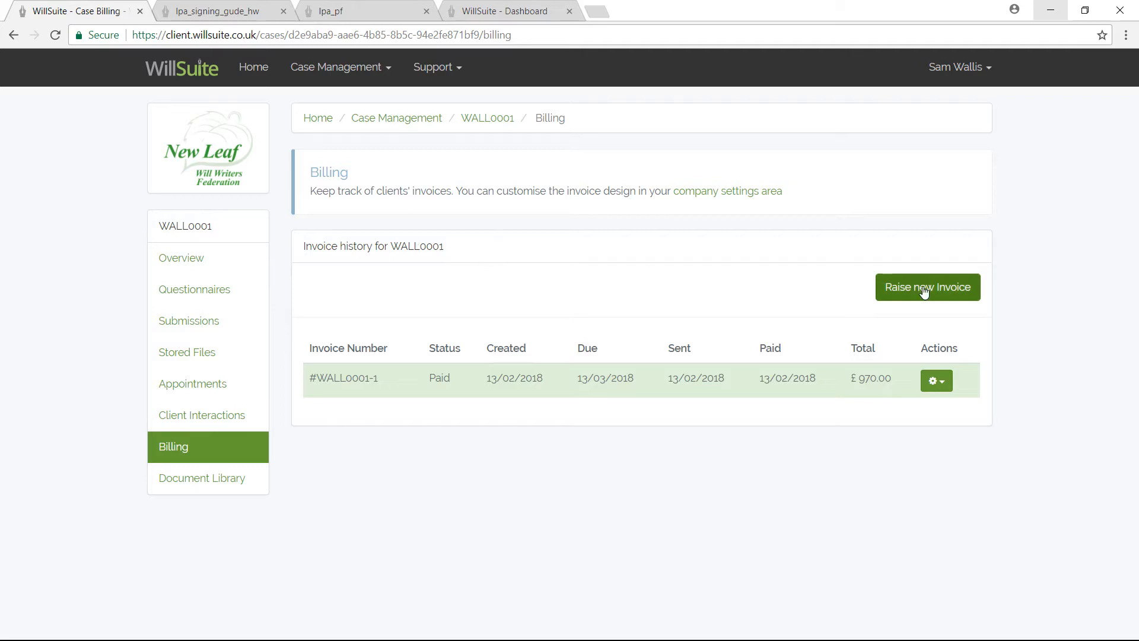
Raise new invoice WALL0001-2 with a due date of 28/02/2018.
{"action": "left_click", "coordinate": [950, 288]}
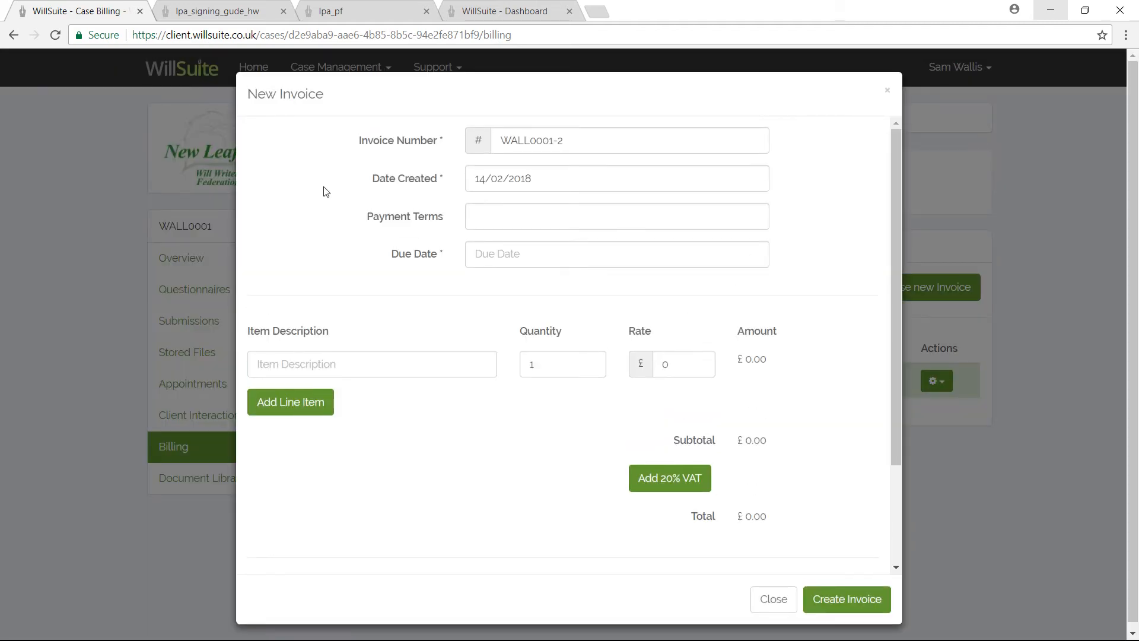
{"action": "left_click", "coordinate": [518, 254]}
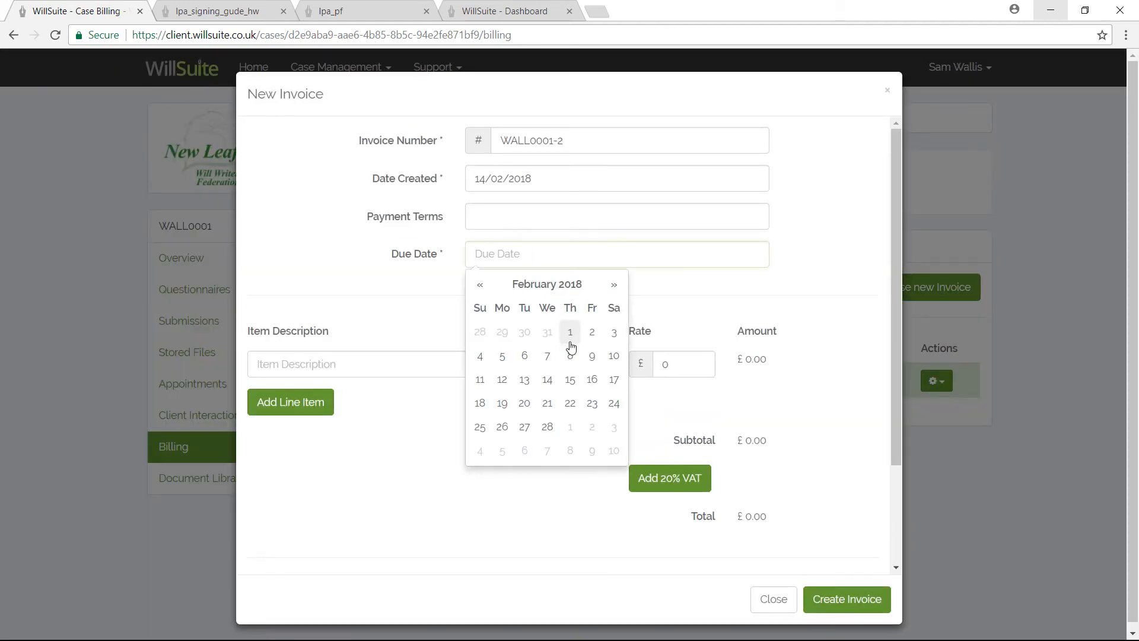
{"action": "left_click", "coordinate": [550, 427]}
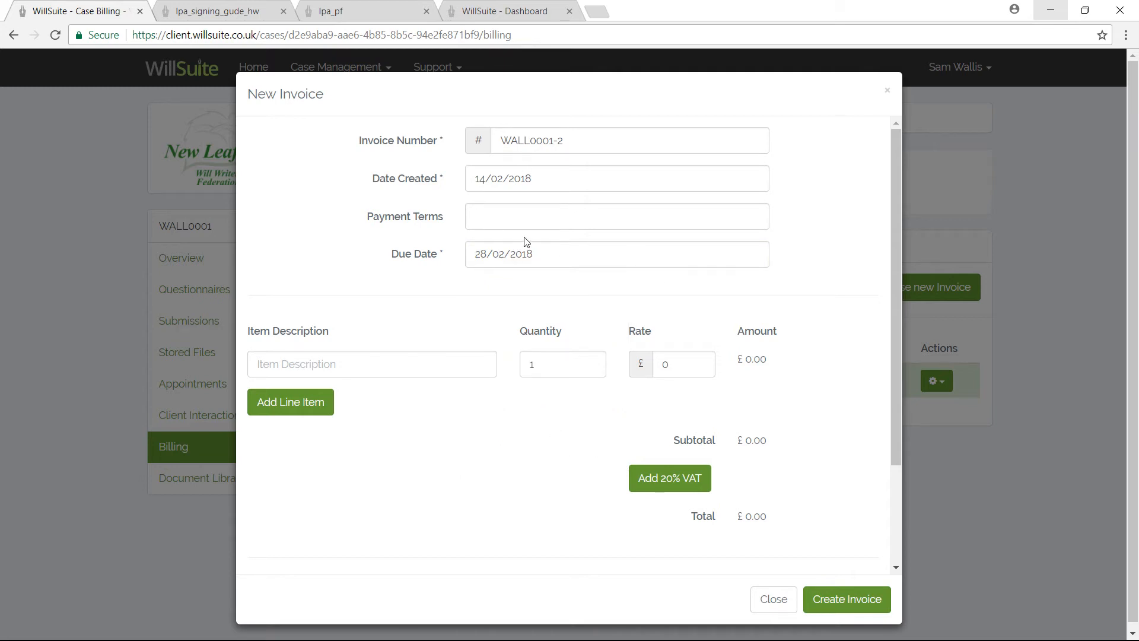
Enter '14 Days' as payment terms and 'Mirror Wills' as the first line item.
{"action": "left_click", "coordinate": [497, 222]}
{"action": "type", "text": "14 days"}
{"action": "left_click", "coordinate": [495, 216]}
{"action": "key", "text": "BackSpace"}
{"action": "type", "text": "D"}
{"action": "left_click", "coordinate": [304, 361]}
{"action": "type", "text": "Mirror Will"}
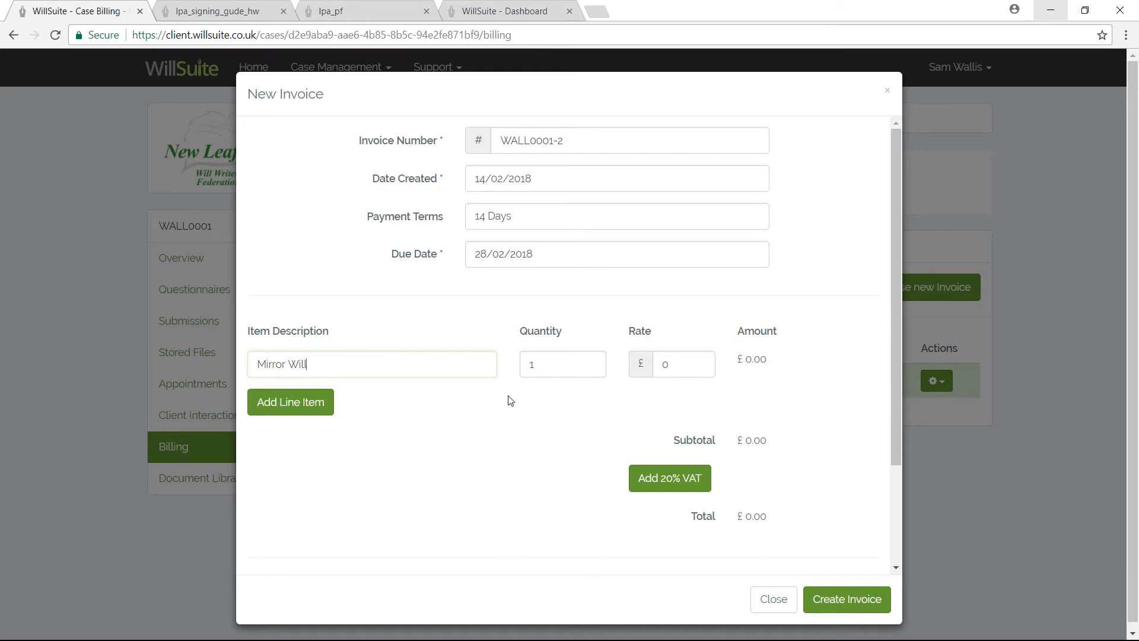
{"action": "type", "text": "s"}
Set the Mirror Wills line item rate to £220.
{"action": "left_click", "coordinate": [657, 364]}
{"action": "type", "text": "220"}
{"action": "left_click", "coordinate": [415, 409]}
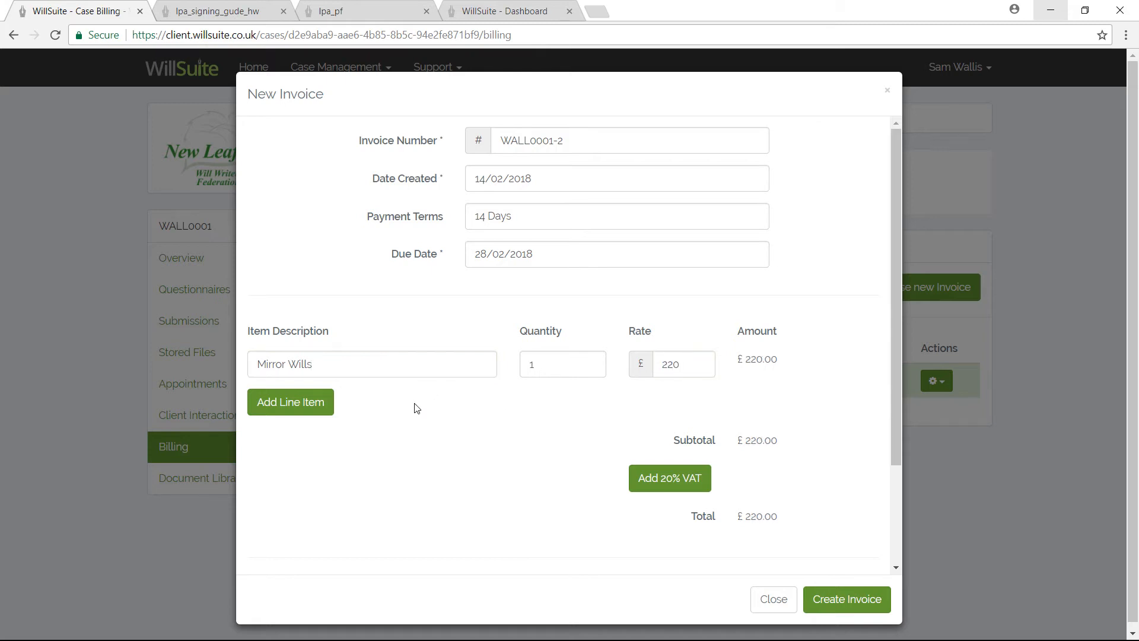
Add a 'Financial LPA' line item at £250, bringing the total to £470.00.
{"action": "left_click", "coordinate": [289, 405]}
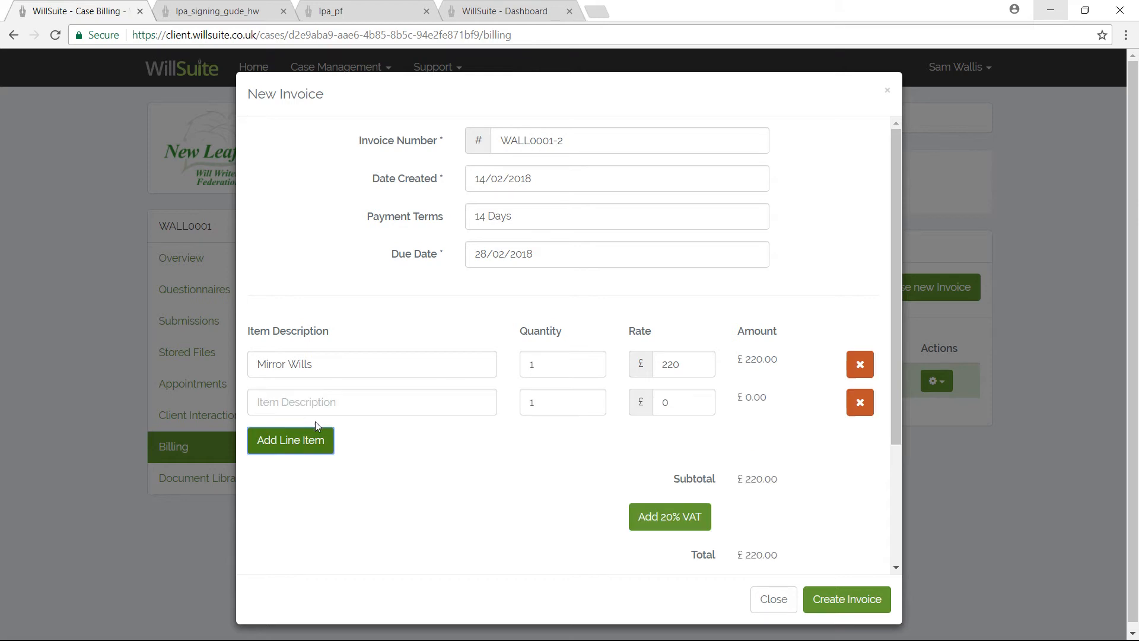
{"action": "left_click", "coordinate": [314, 403]}
{"action": "type", "text": "F"}
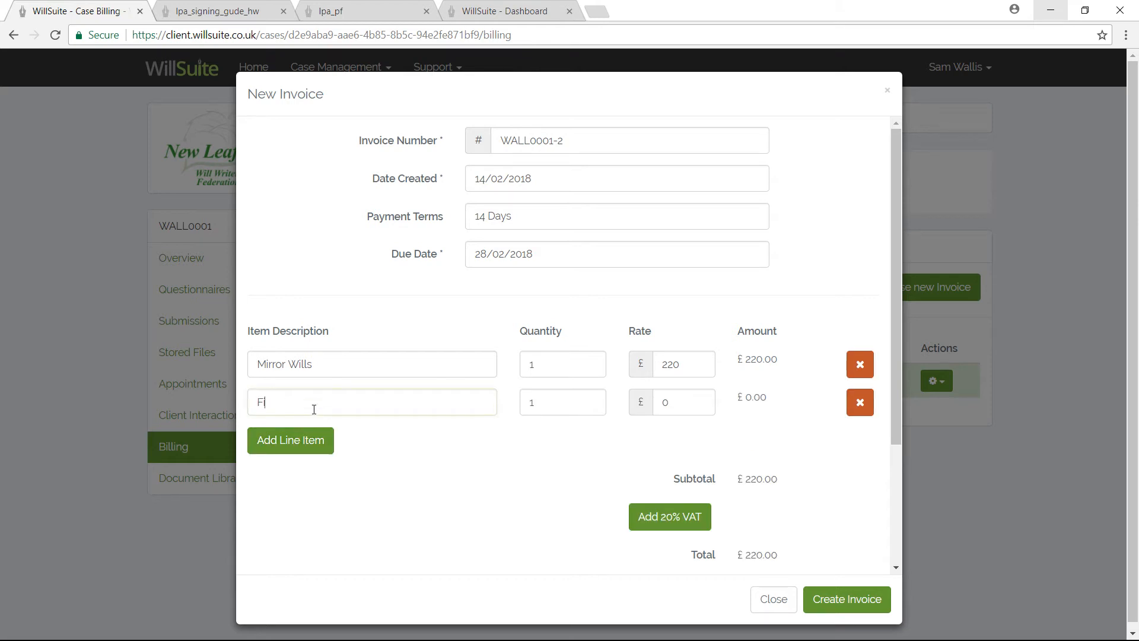
{"action": "type", "text": "inancial LPA"}
{"action": "double_click", "coordinate": [668, 399]}
{"action": "type", "text": "250"}
{"action": "left_click", "coordinate": [428, 451]}
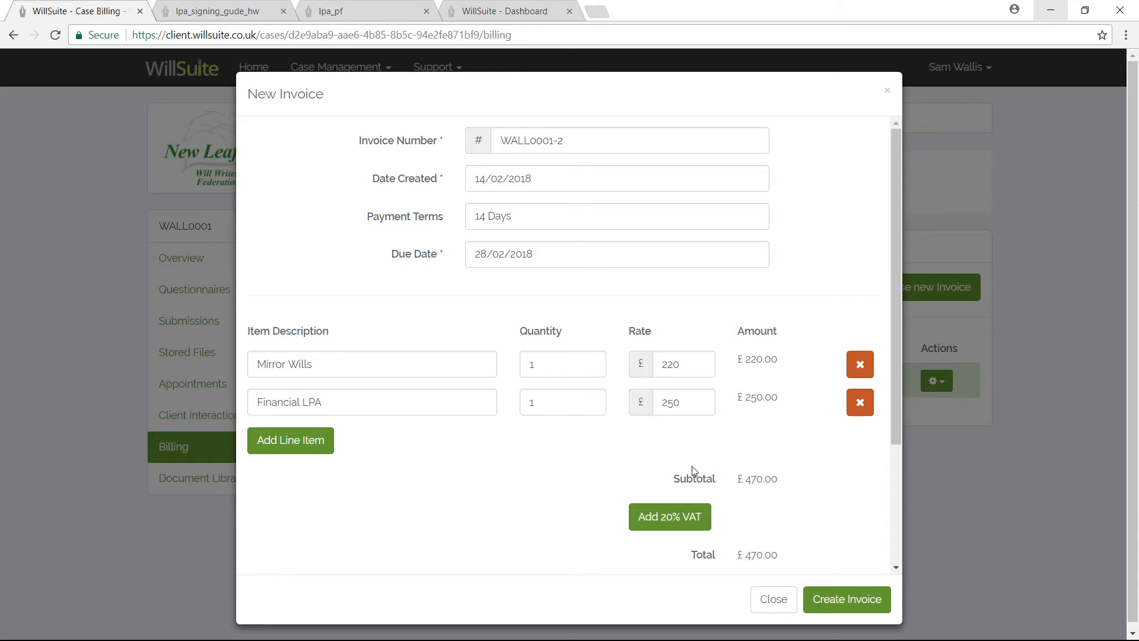
{"action": "scroll", "coordinate": [400, 425], "scroll_direction": "down", "scroll_amount": 3}
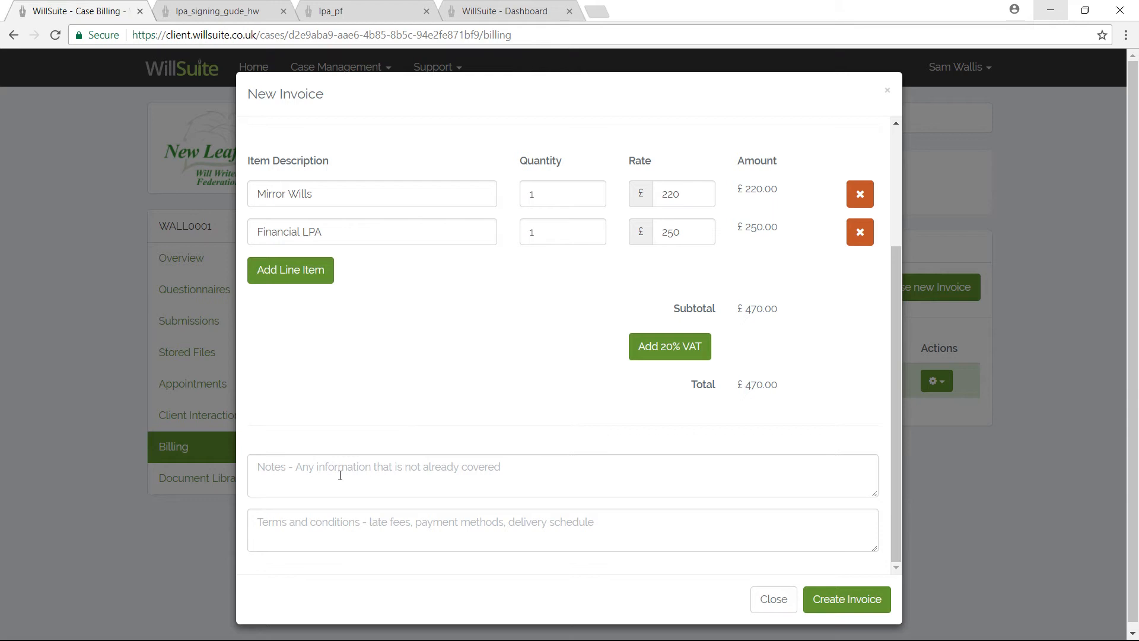
Add the note 'Discount of 10% applied' and create the £470.00 invoice.
{"action": "left_click", "coordinate": [287, 471]}
{"action": "type", "text": "Discount 10"}
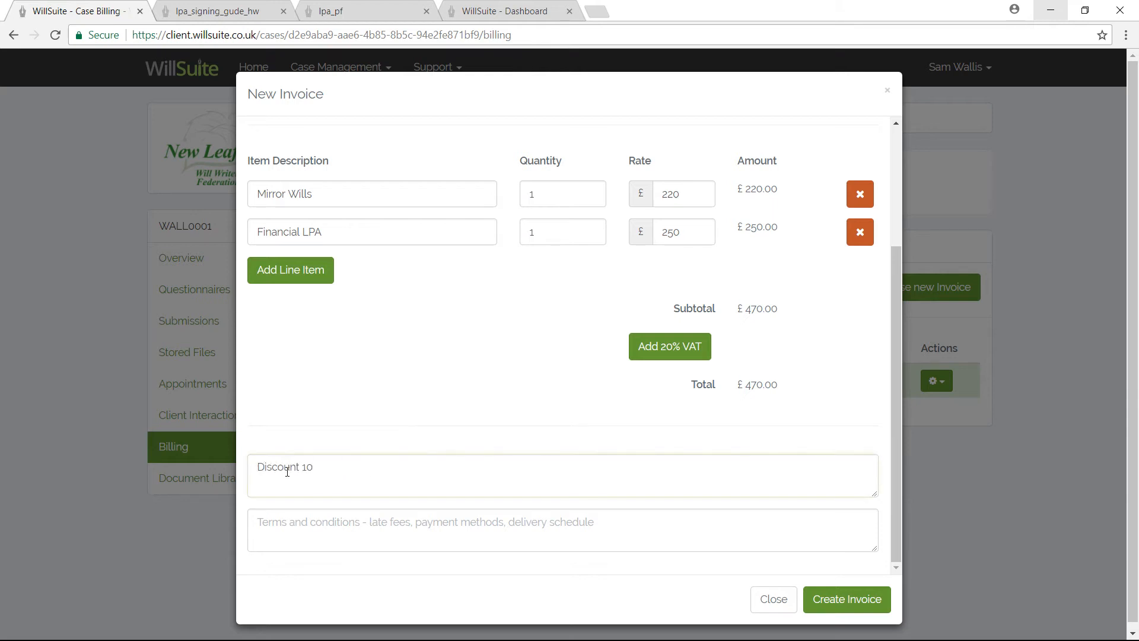
{"action": "type", "text": "%"}
{"action": "type", "text": "of"}
{"action": "type", "text": " applied"}
{"action": "left_click", "coordinate": [846, 601]}
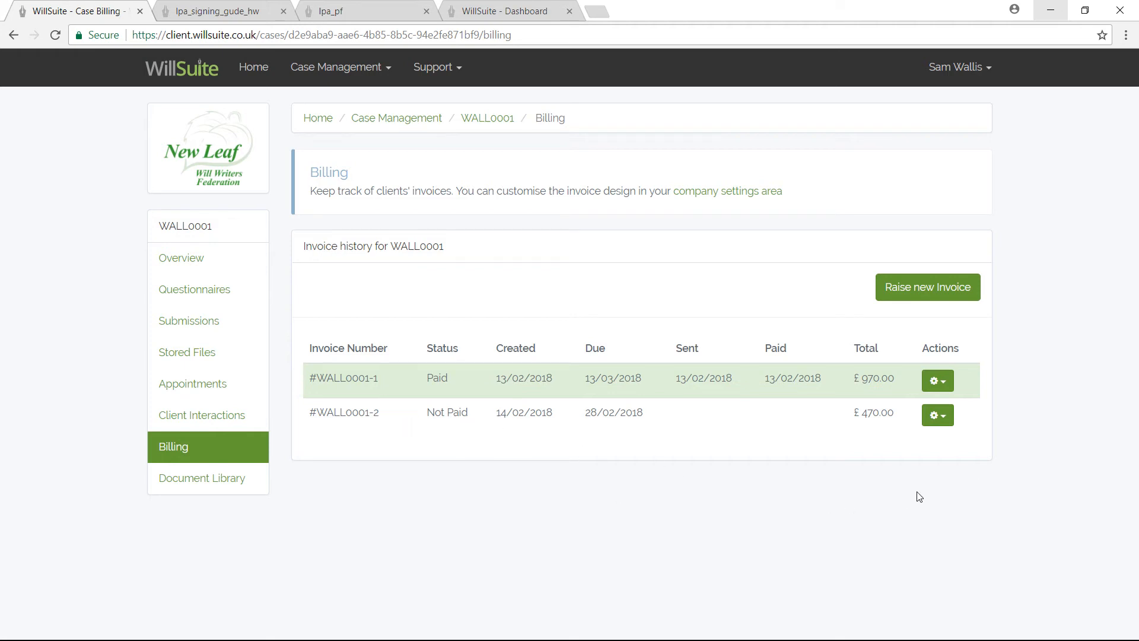
View invoice WALL0001-2 as a PDF document.
{"action": "left_click", "coordinate": [946, 416]}
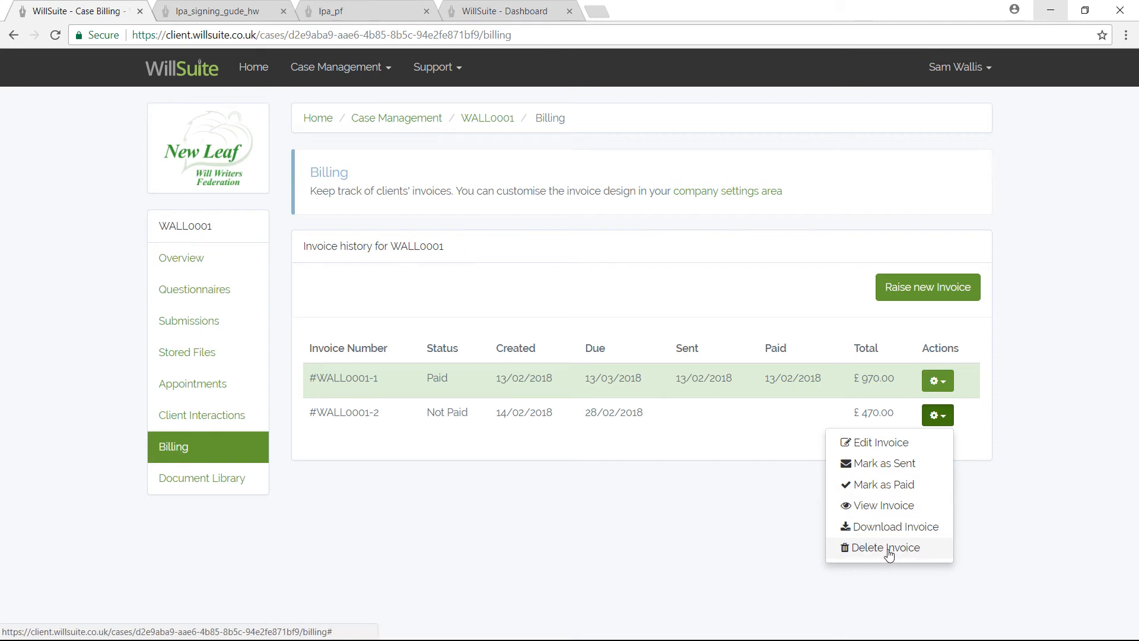
{"action": "left_click", "coordinate": [891, 505]}
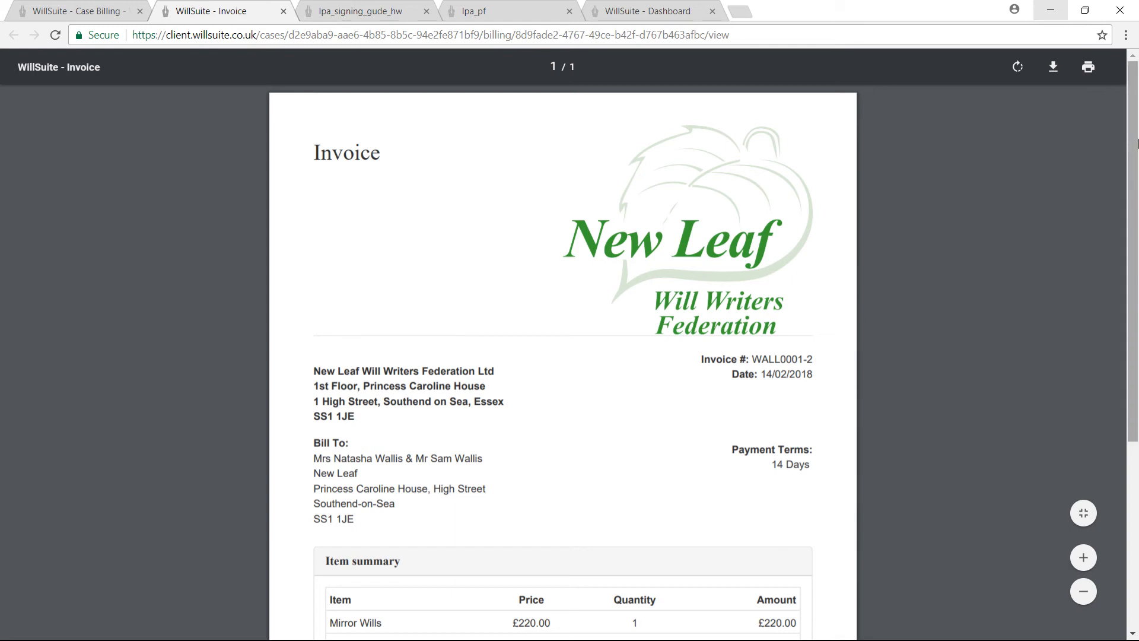
Review the invoice PDF's line items and discount note, then return to Case Billing.
{"action": "left_click_drag", "start_coordinate": [1133, 145], "coordinate": [1133, 298]}
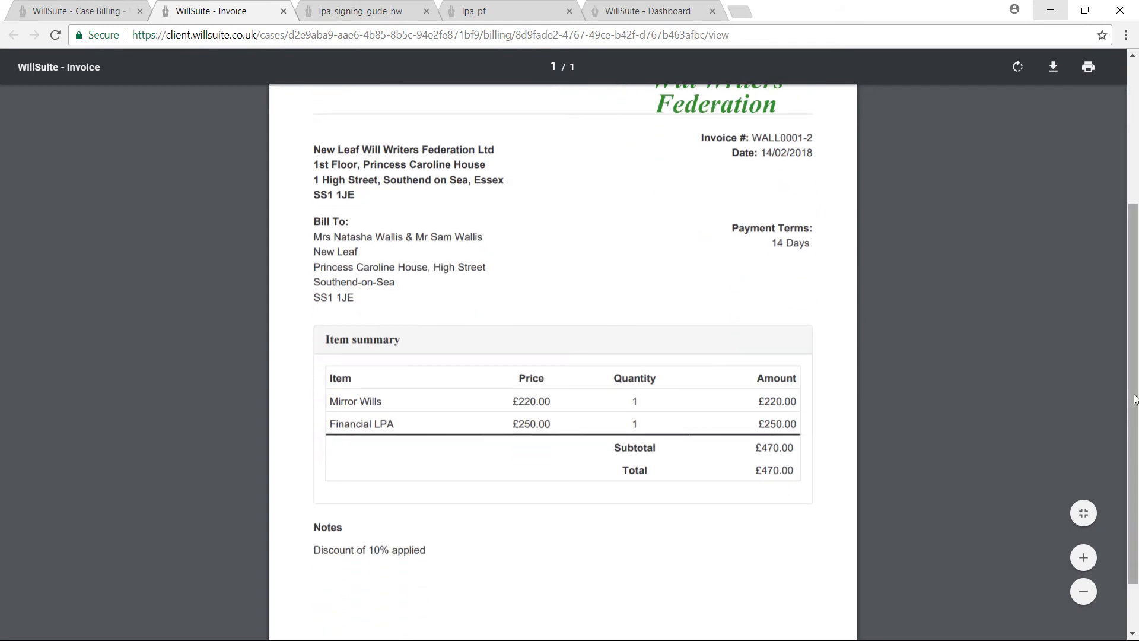
{"action": "left_click_drag", "start_coordinate": [1135, 330], "coordinate": [1114, 242]}
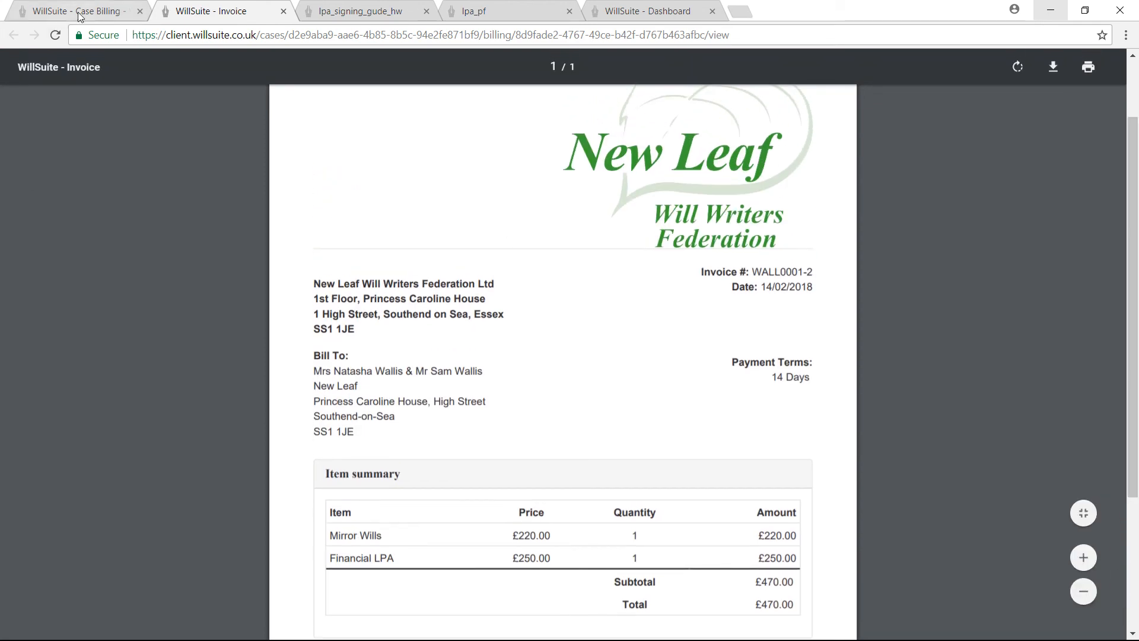
{"action": "left_click", "coordinate": [83, 12]}
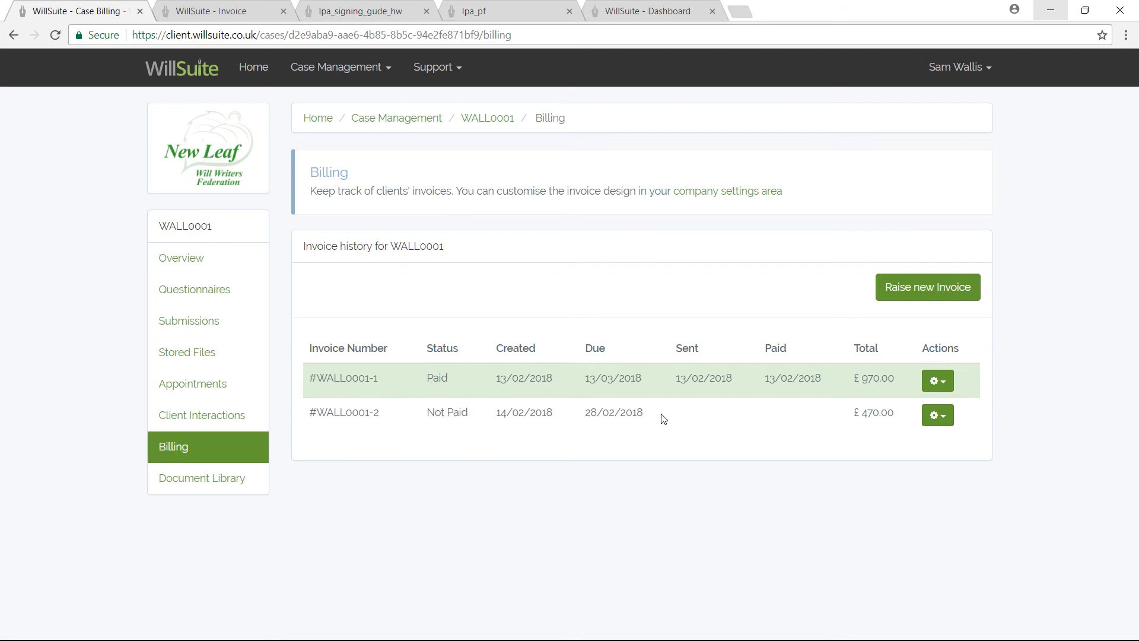
Mark invoice WALL0001-2 as paid with payment date 14/02/2018.
{"action": "left_click", "coordinate": [941, 418]}
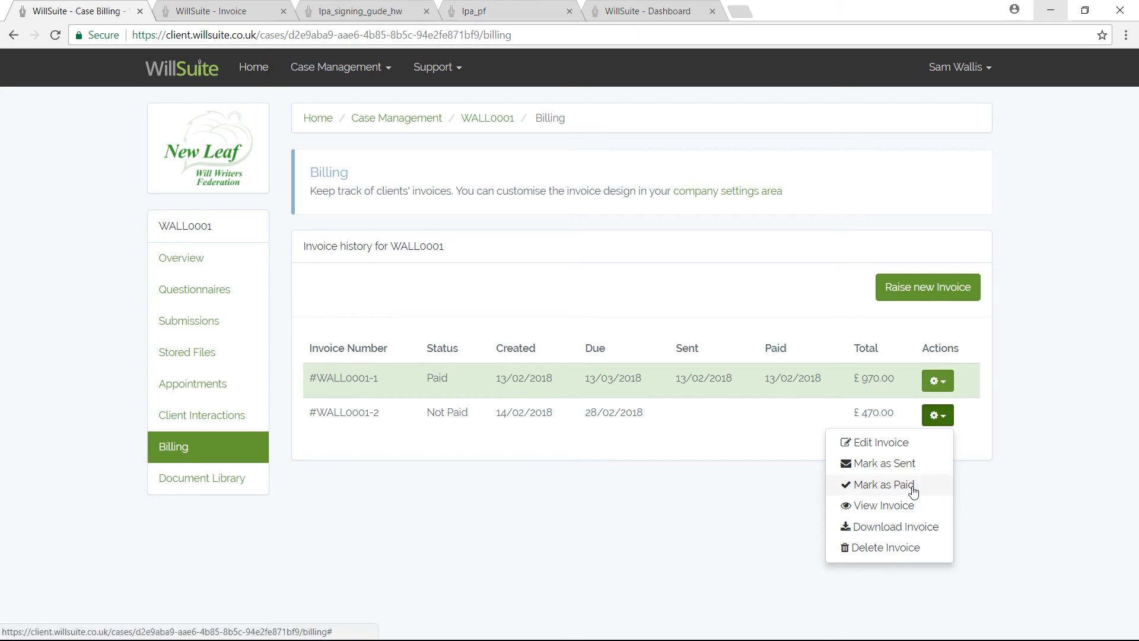
{"action": "left_click", "coordinate": [883, 488]}
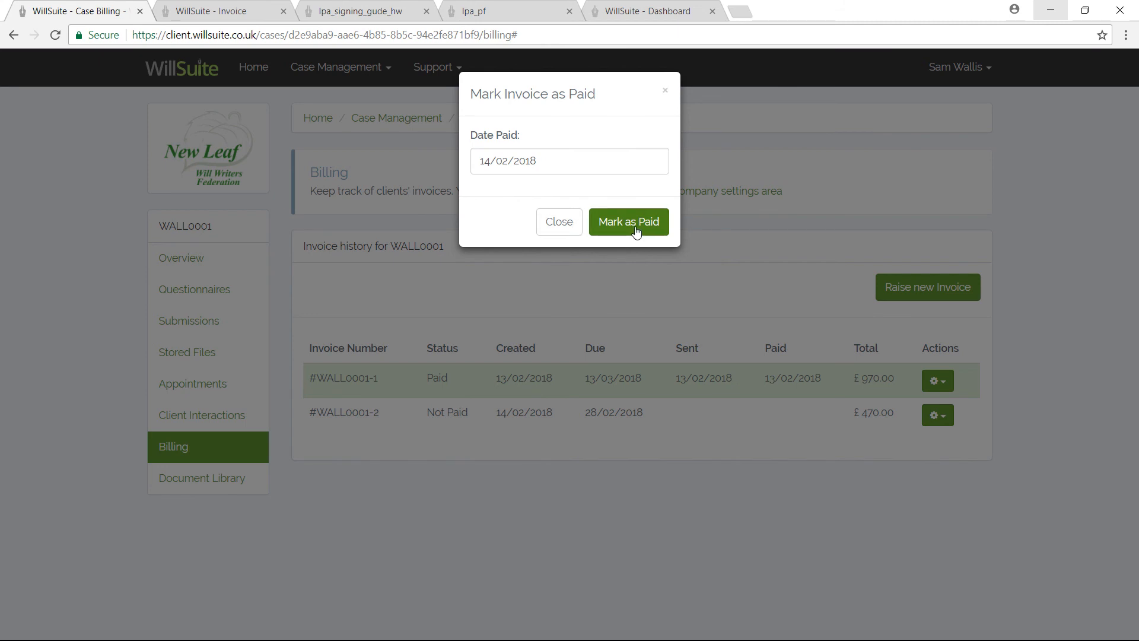
{"action": "left_click", "coordinate": [625, 236]}
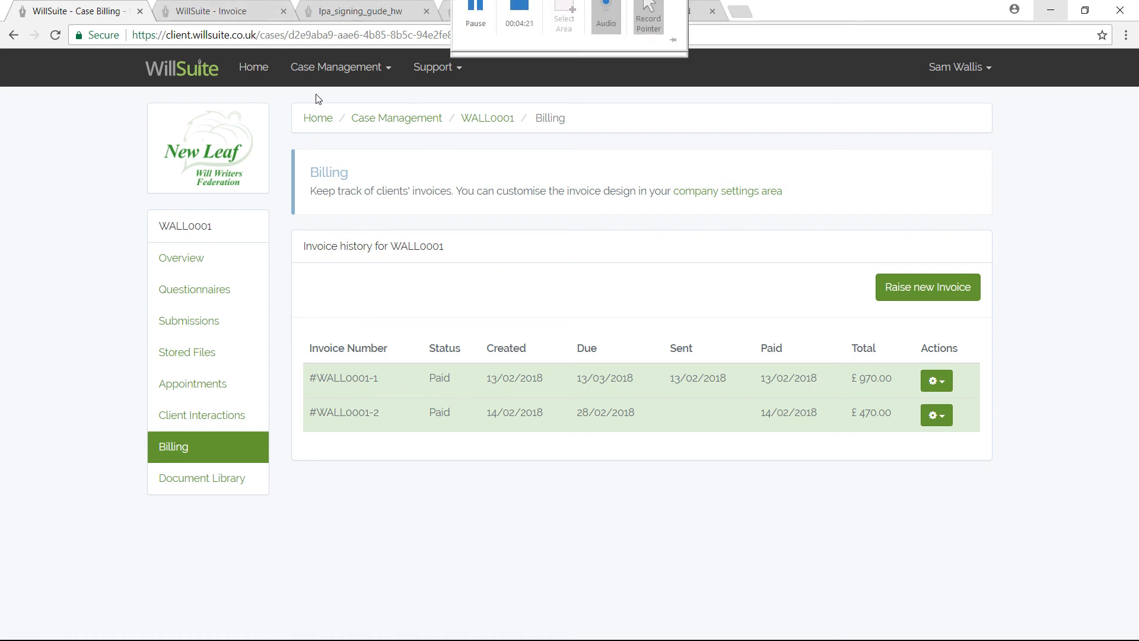
{"action": "left_click", "coordinate": [233, 9]}
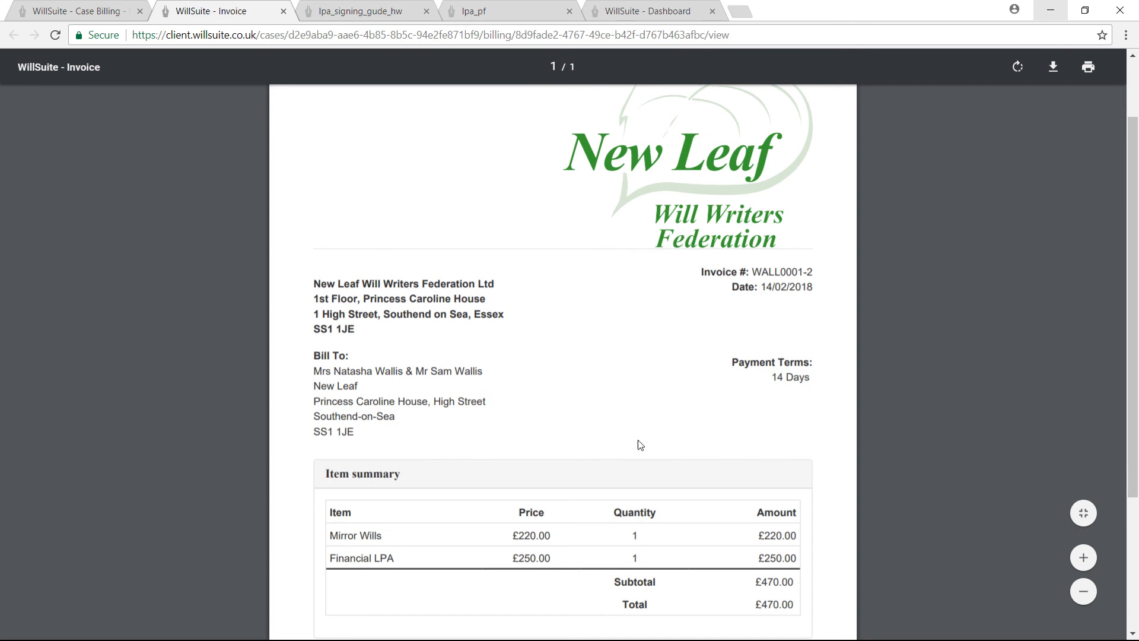
{"action": "left_click", "coordinate": [89, 10]}
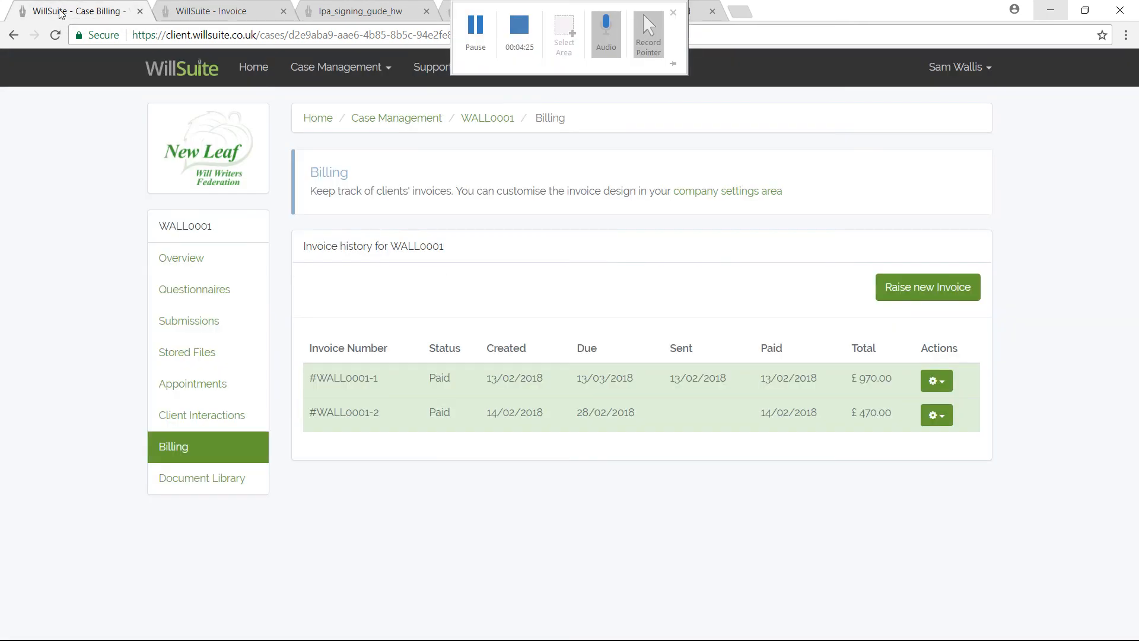